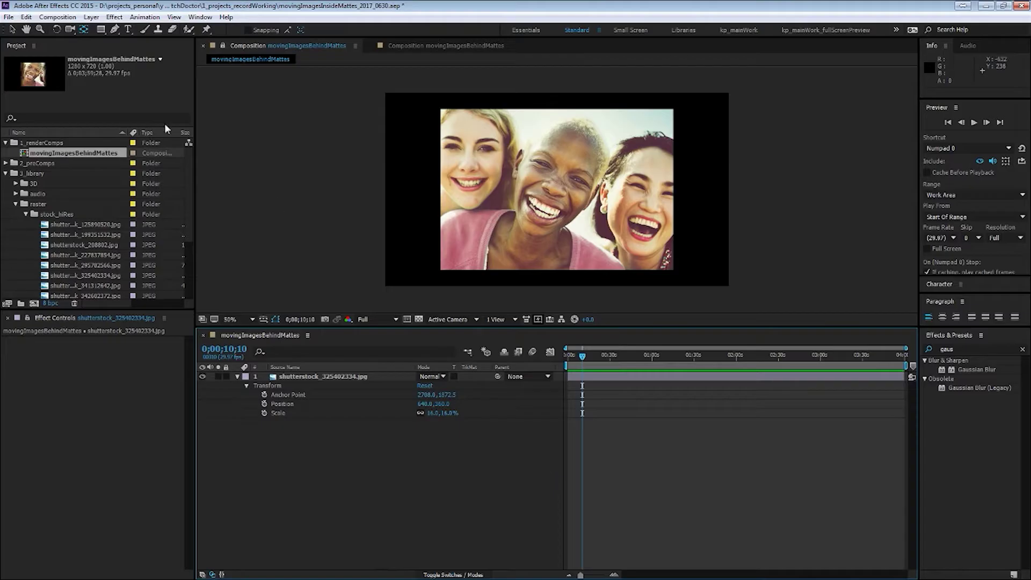
Select the group photo layer and test rotating it around its default pivot
click(86, 30)
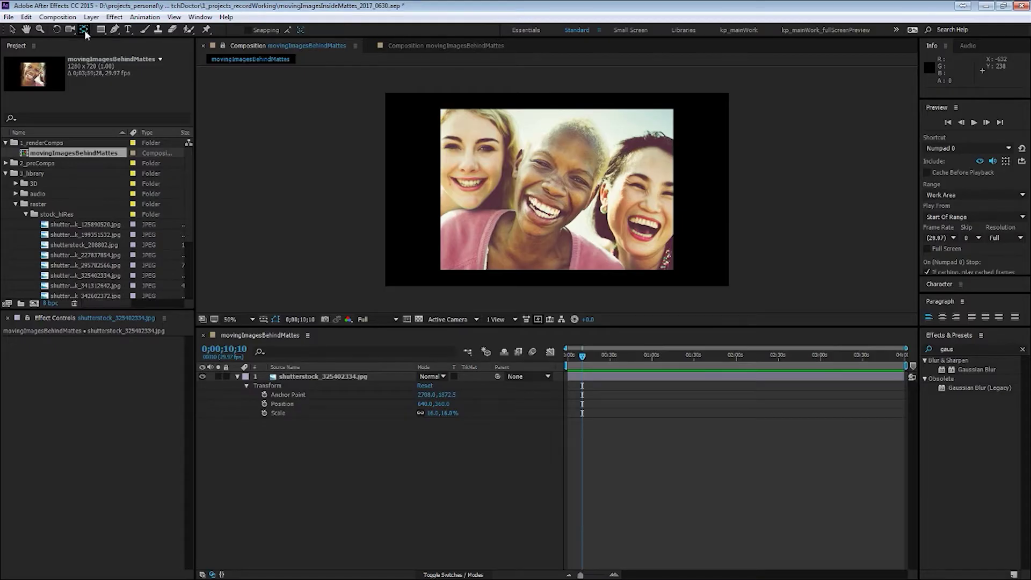
click(85, 30)
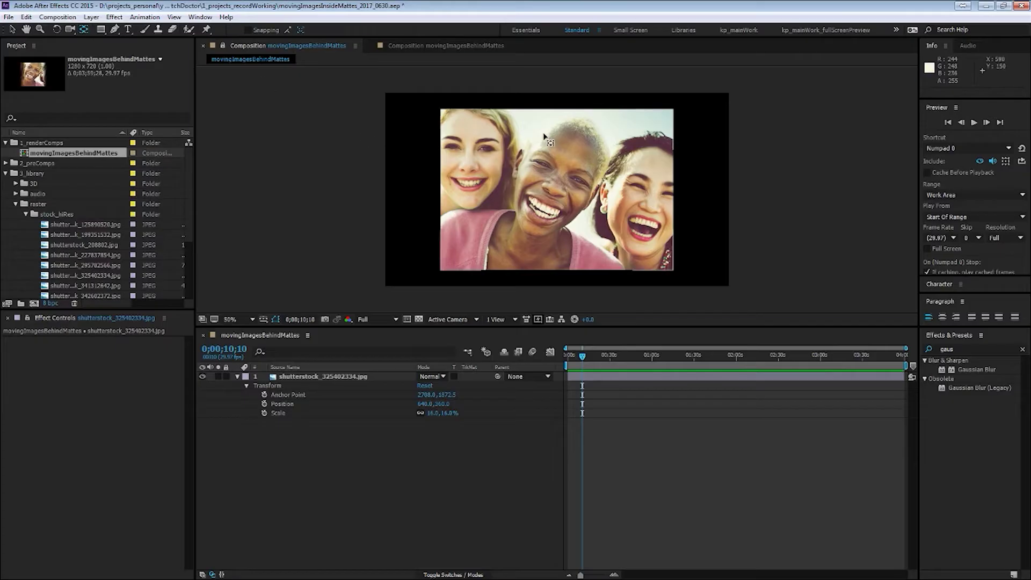
click(551, 190)
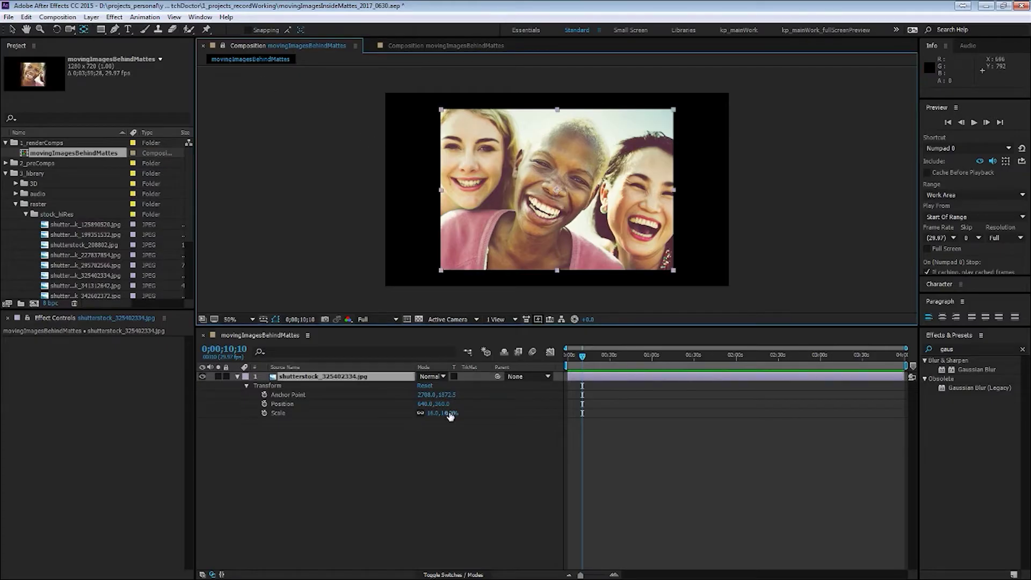
key(w)
key(shift+r)
mouse_move(436, 422)
mouse_down()
mouse_move(413, 423)
mouse_move(438, 423)
mouse_up()
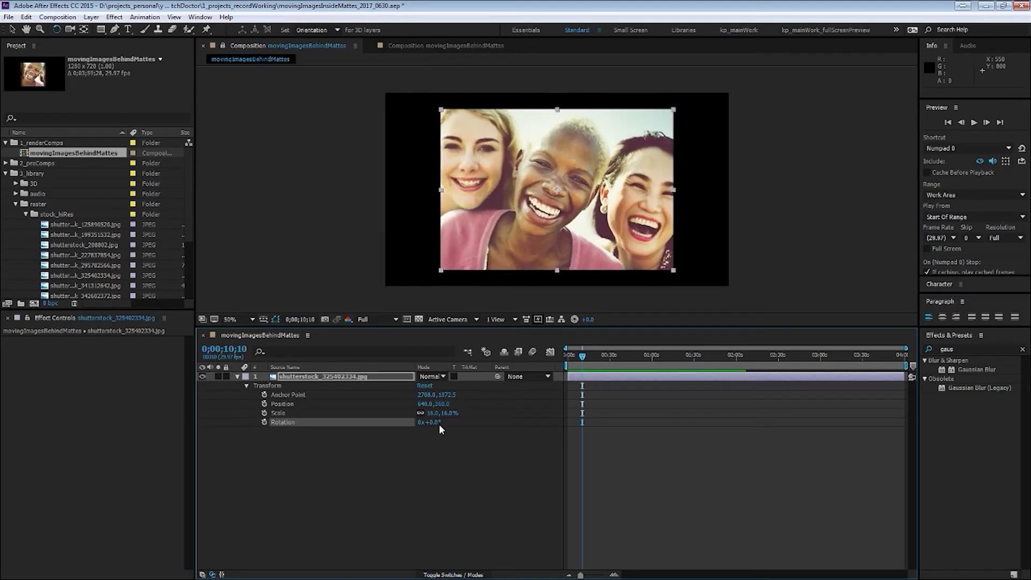
click(432, 433)
Move the photo's anchor point to its upper left, rotate it, then undo both changes
click(329, 378)
key(v)
drag(559, 192, 472, 132)
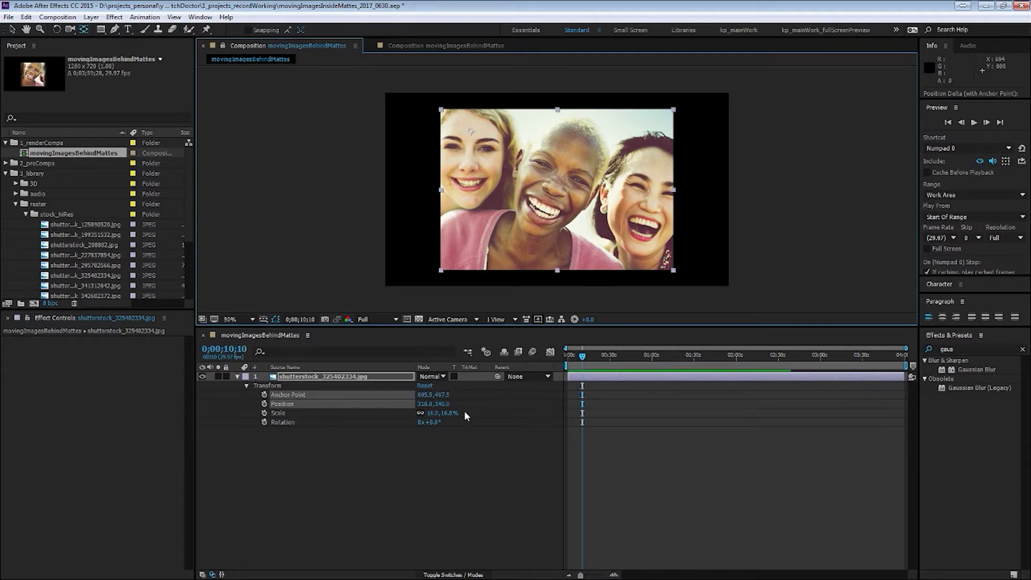
key(w)
drag(580, 243, 546, 298)
key(ctrl+z)
key(ctrl+z)
key(ctrl+z)
Draw a rectangular mask just inside the edges of the photo
click(412, 470)
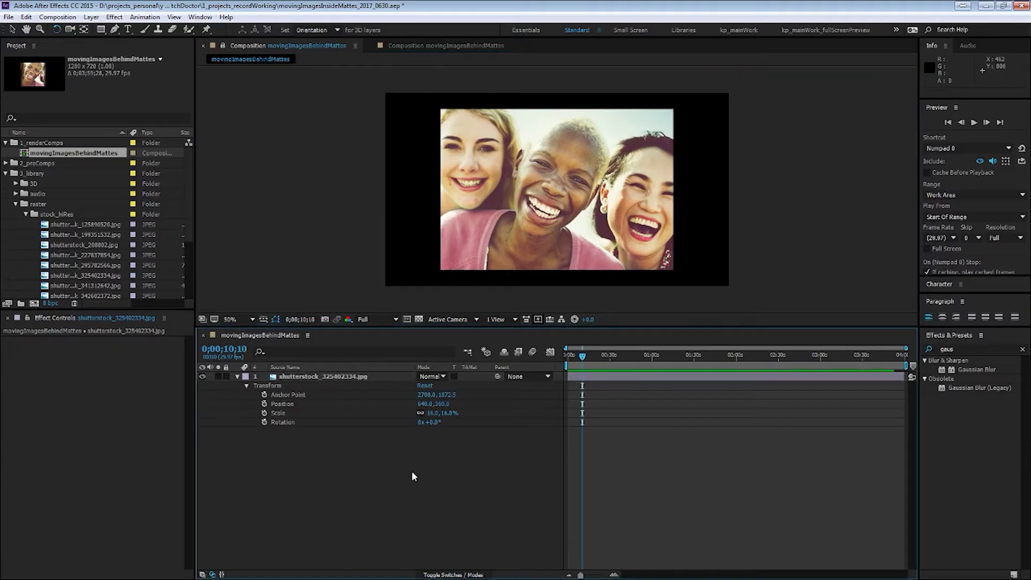
click(330, 376)
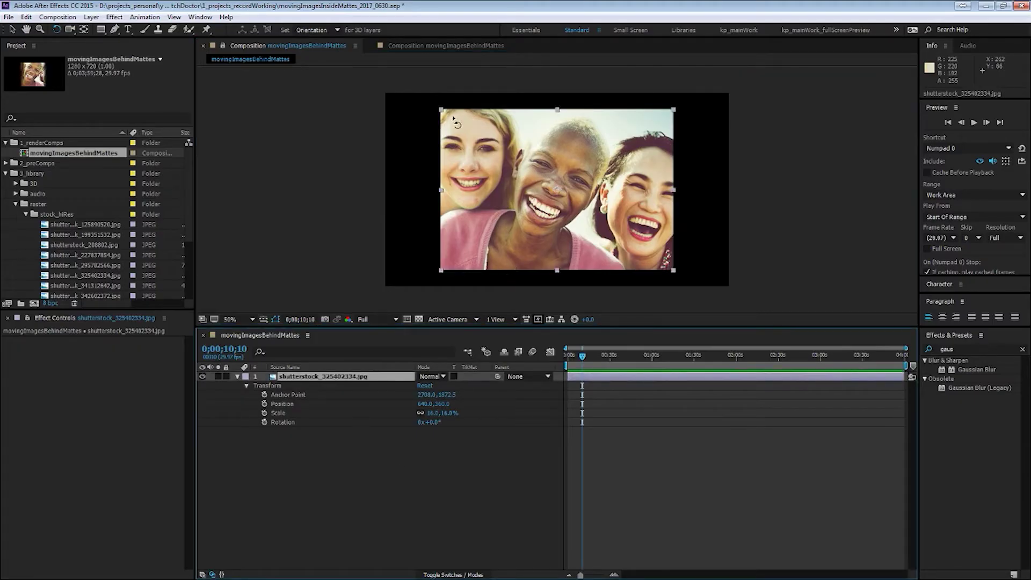
key(q)
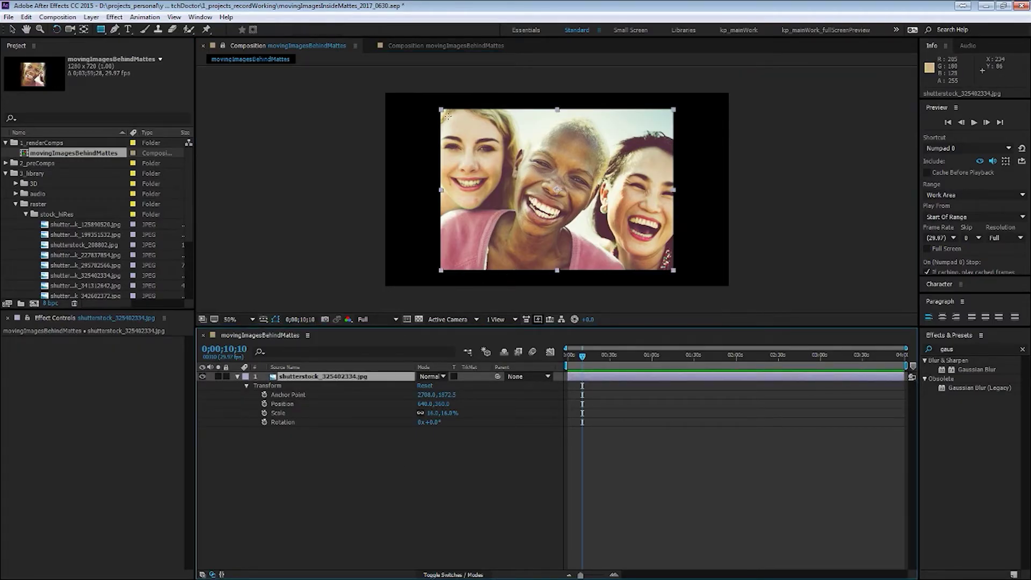
drag(446, 115, 663, 257)
Pan the photo up and left behind its fixed mask to Position 562.0, 240.0
key(v)
click(562, 244)
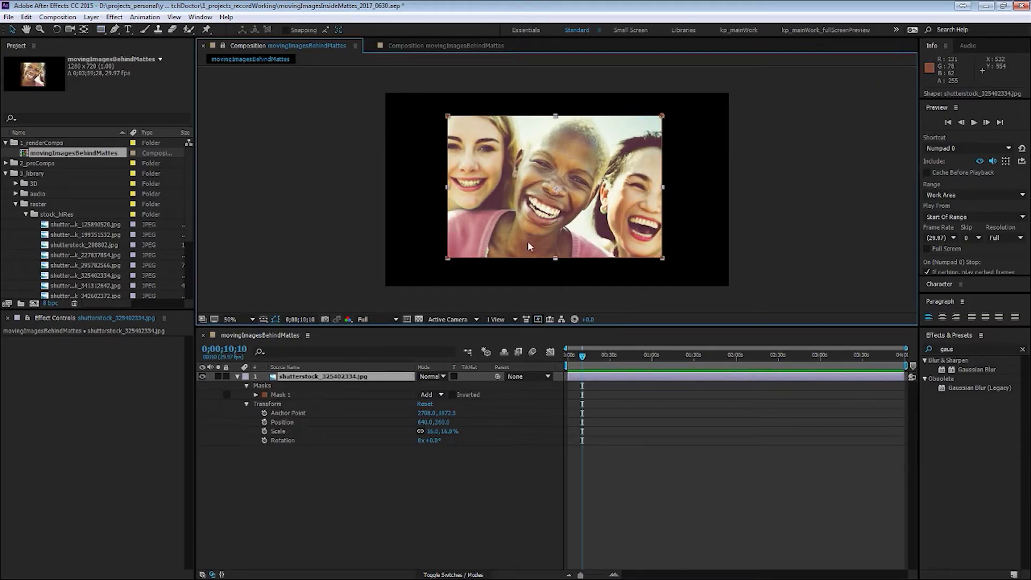
key(y)
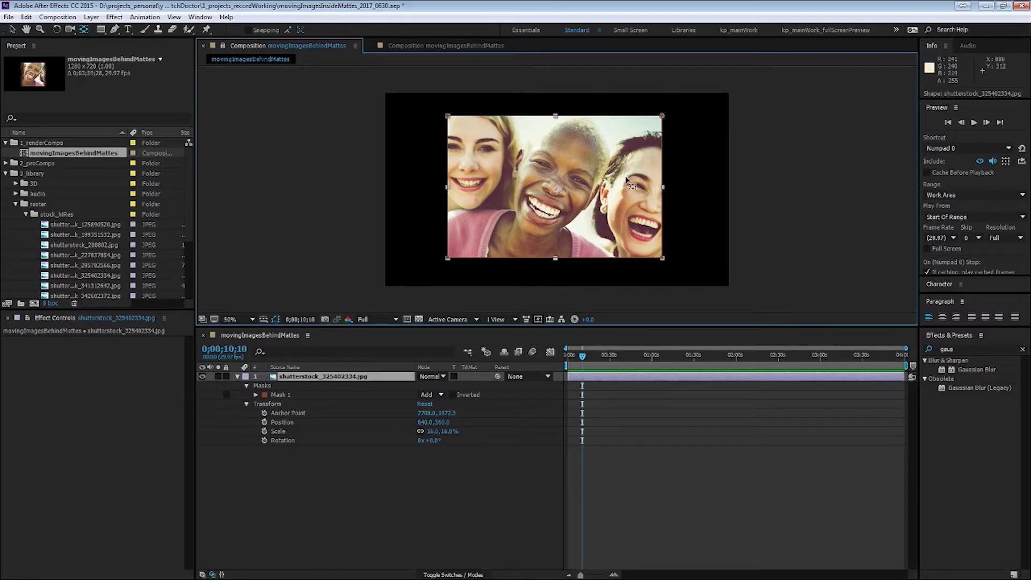
mouse_move(625, 171)
mouse_down()
mouse_move(570, 164)
mouse_move(620, 190)
mouse_move(618, 158)
mouse_up()
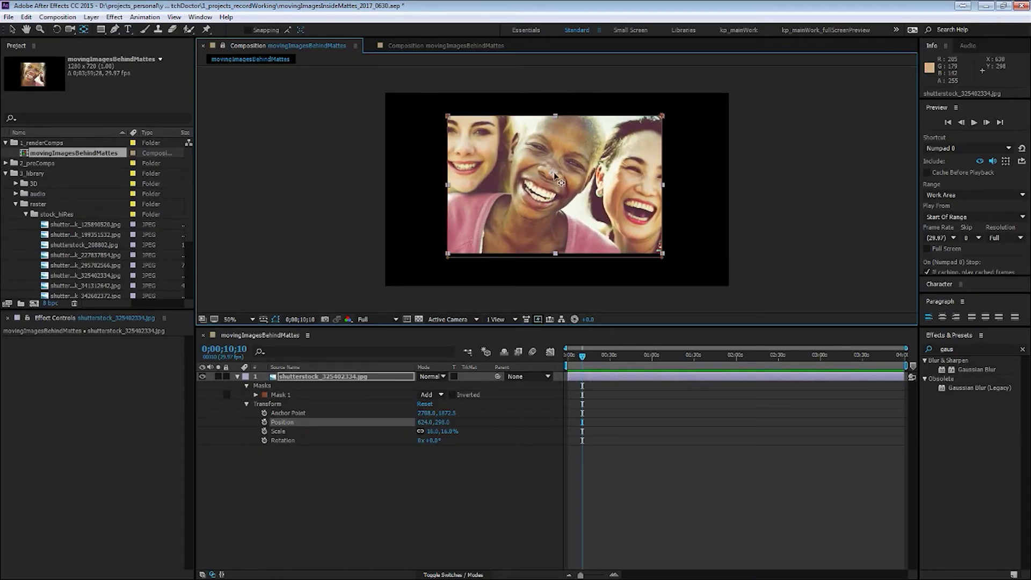
drag(554, 172, 625, 134)
Delete Mask 1 from the group photo layer
click(291, 395)
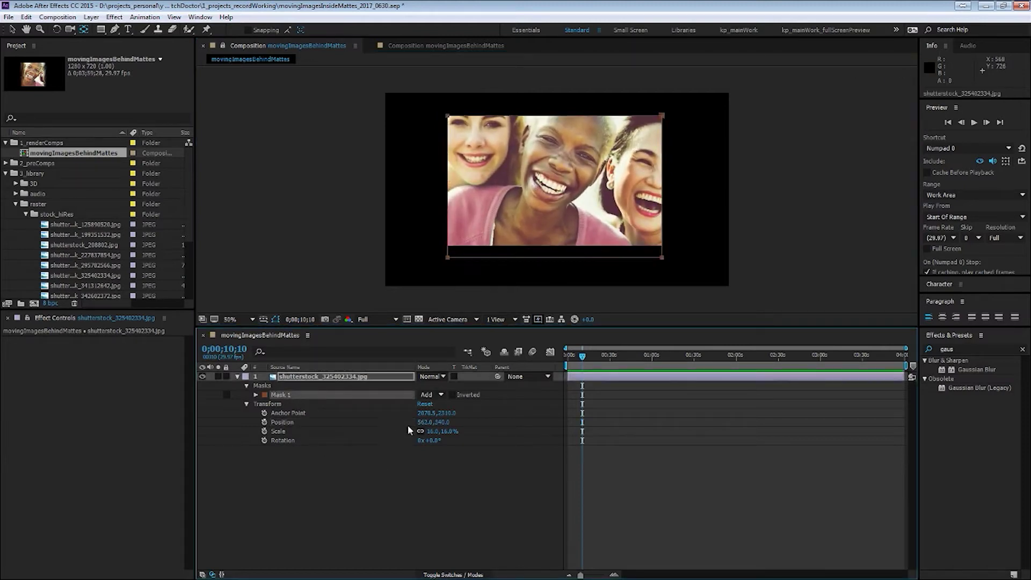
click(367, 487)
click(301, 394)
click(340, 536)
click(303, 395)
key(Delete)
Move the photo lower in the frame to Position 546.0, 446.0
click(352, 498)
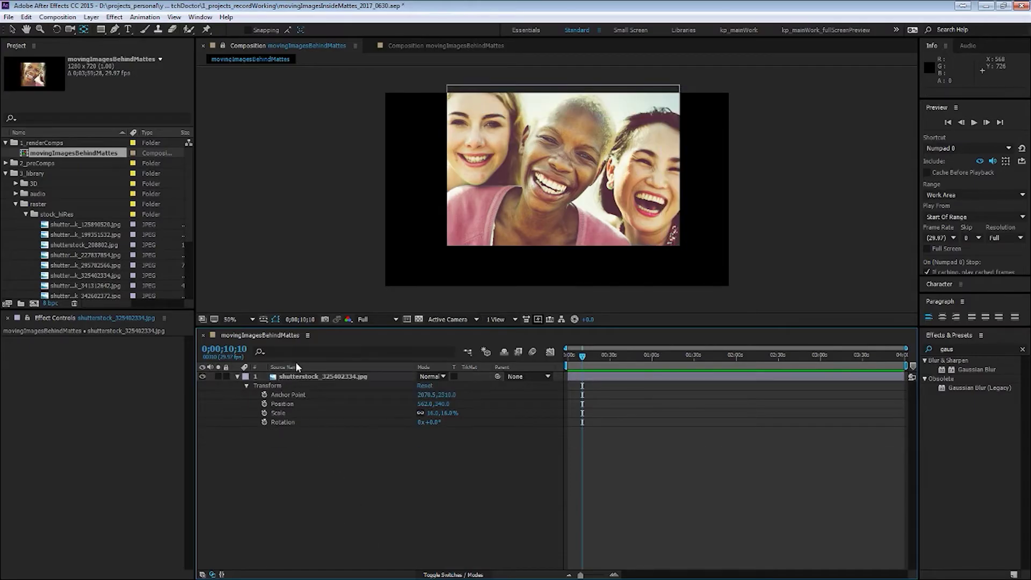
click(326, 381)
drag(551, 168, 548, 197)
click(494, 496)
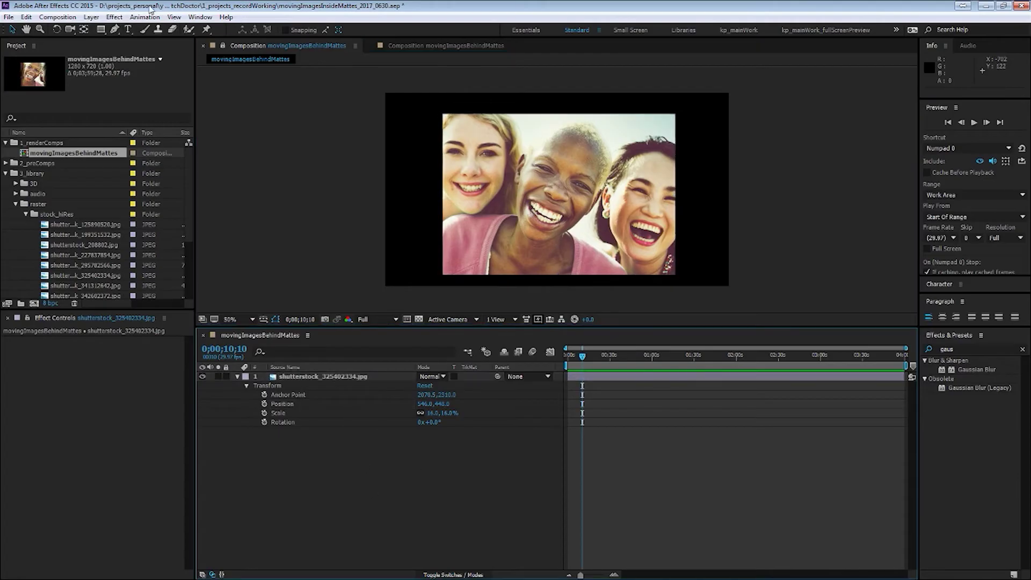
click(102, 29)
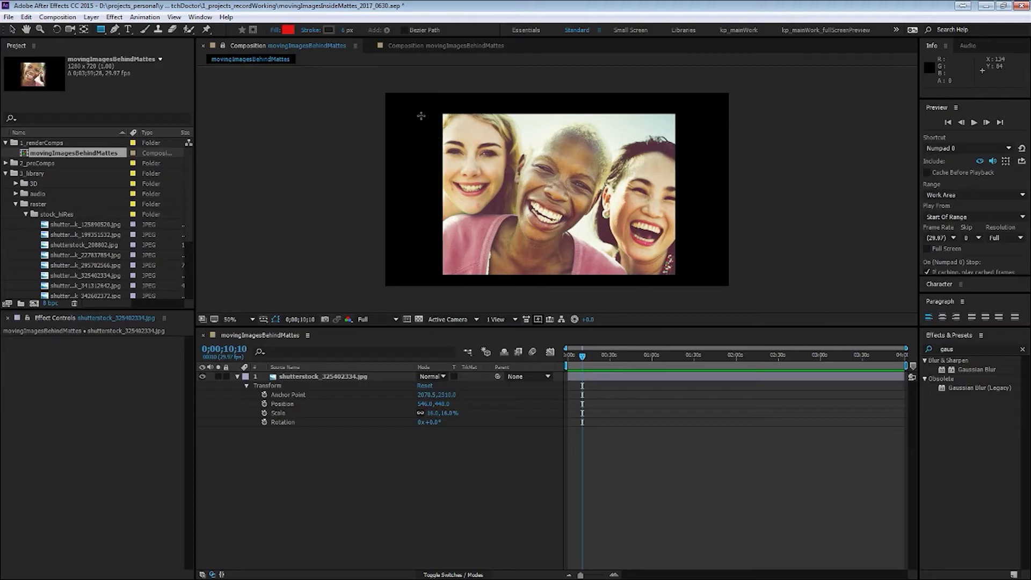
Draw a red rectangle shape layer, set its width to 837, then narrow it to 751 x 608
drag(427, 112, 700, 275)
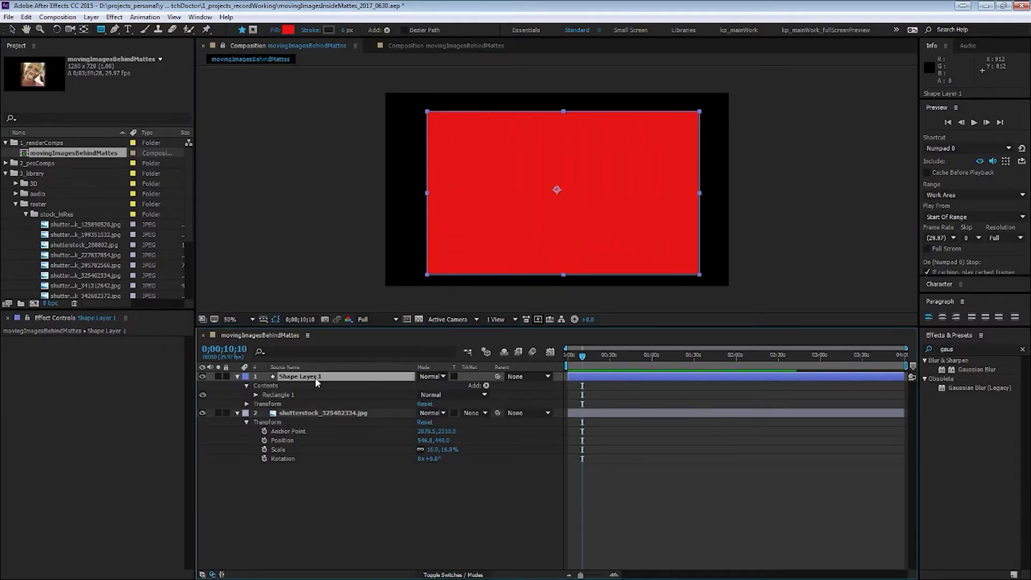
key(u)
key(u)
click(607, 418)
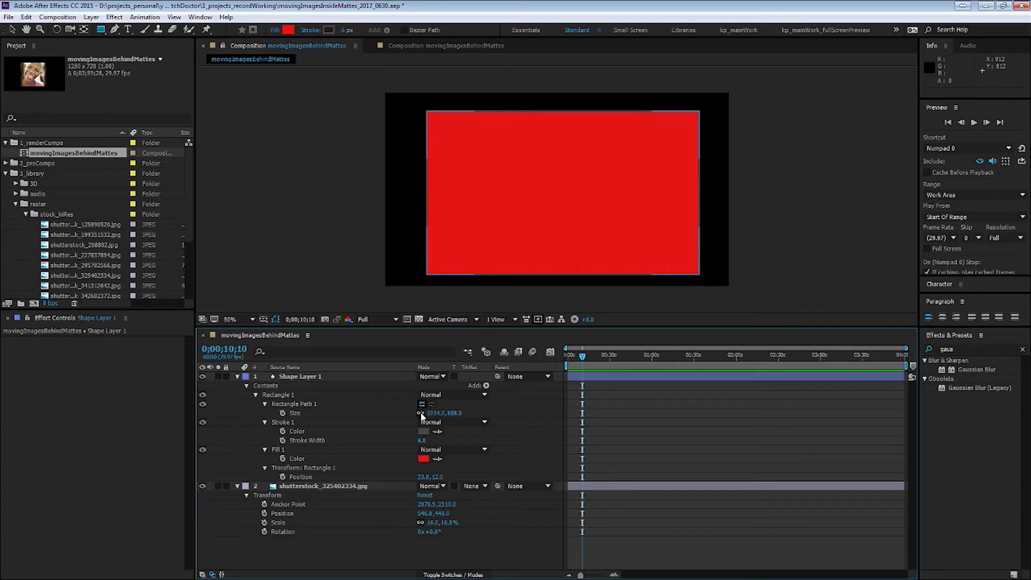
click(437, 413)
text(837)
key(Return)
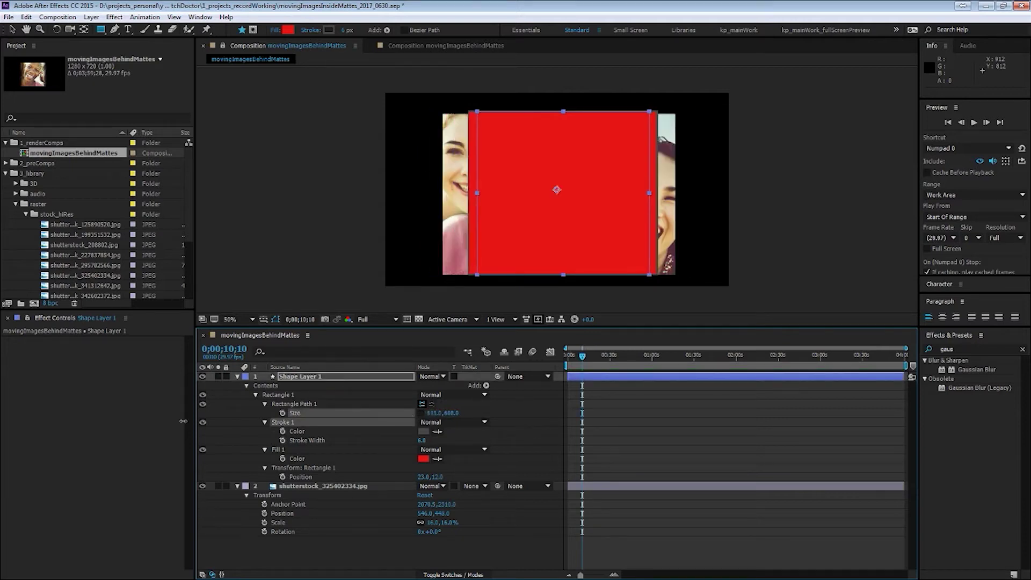
drag(433, 413, 323, 447)
key(space)
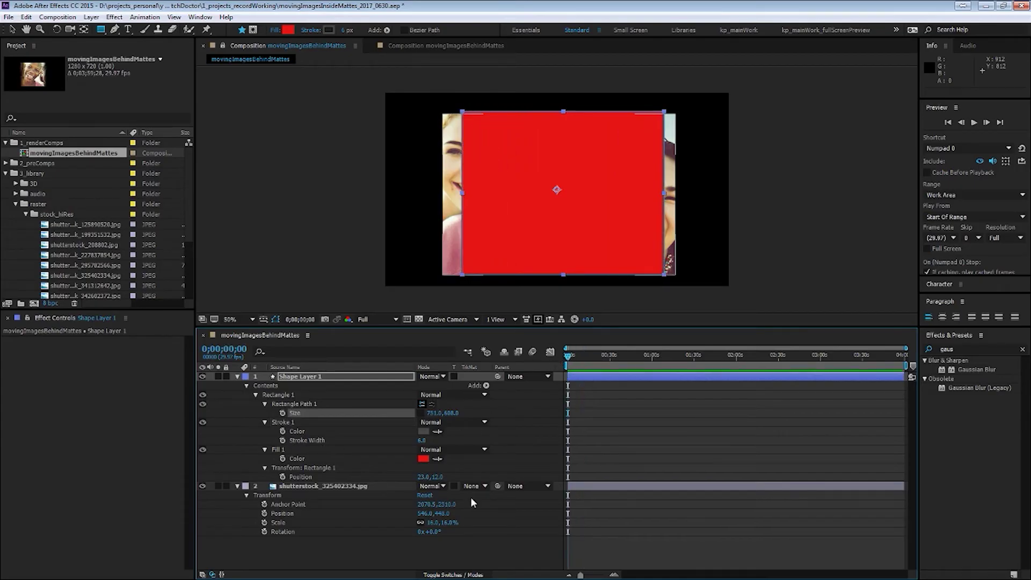
Set the photo's track matte to Alpha Matte 'Shape Layer 1', after briefly trying Alpha Inverted
click(465, 487)
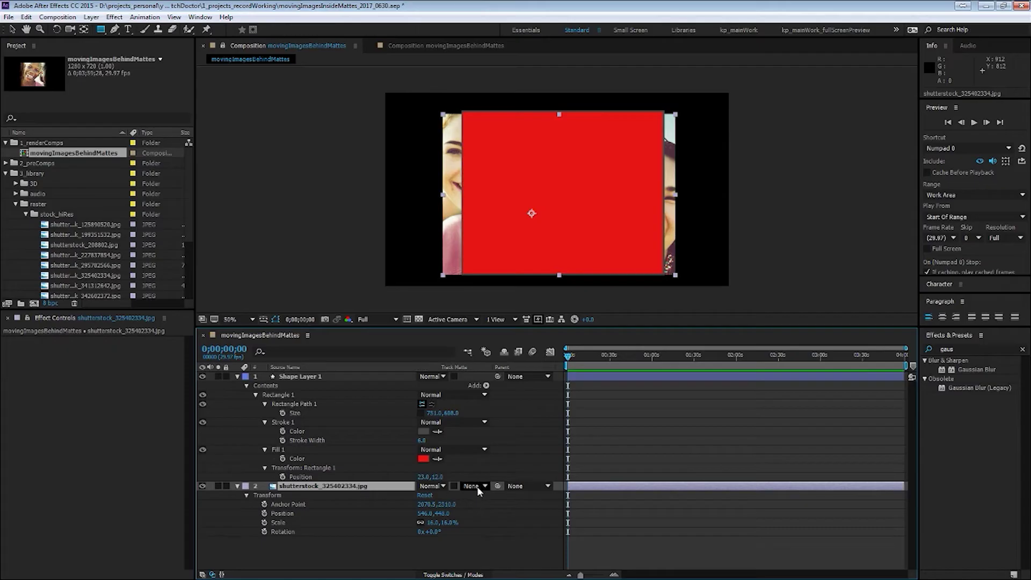
click(475, 486)
click(509, 514)
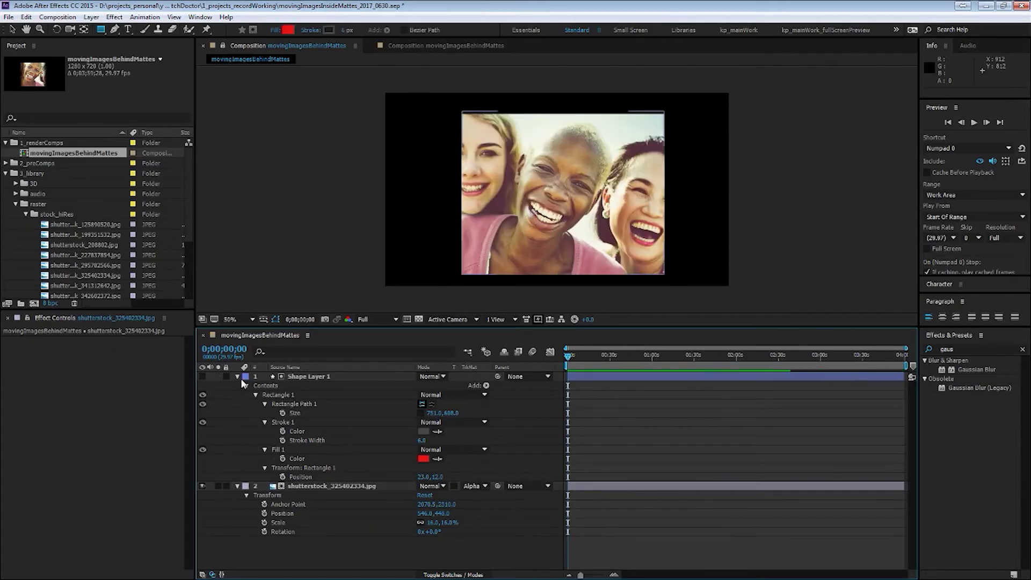
click(319, 376)
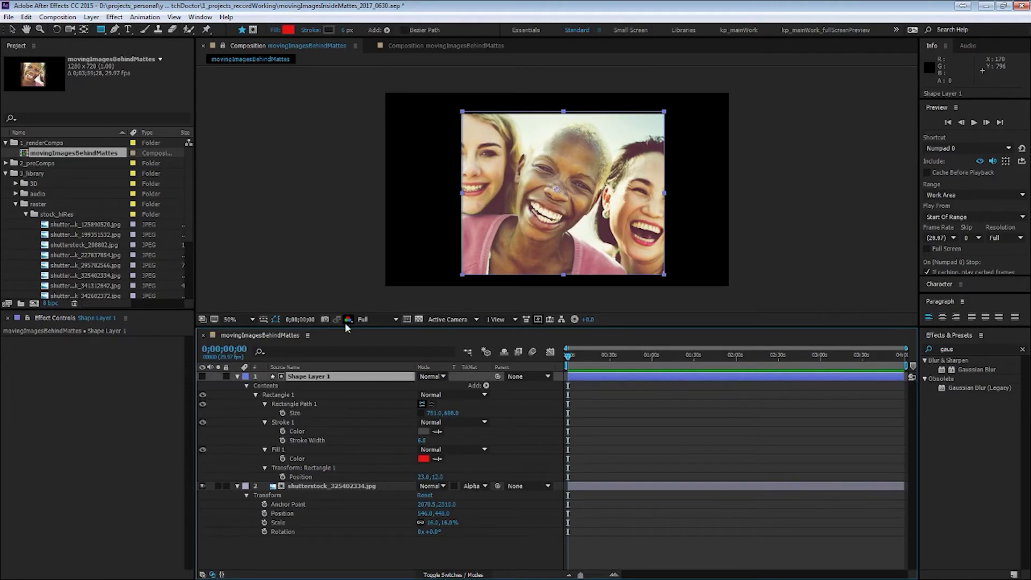
click(475, 487)
click(497, 522)
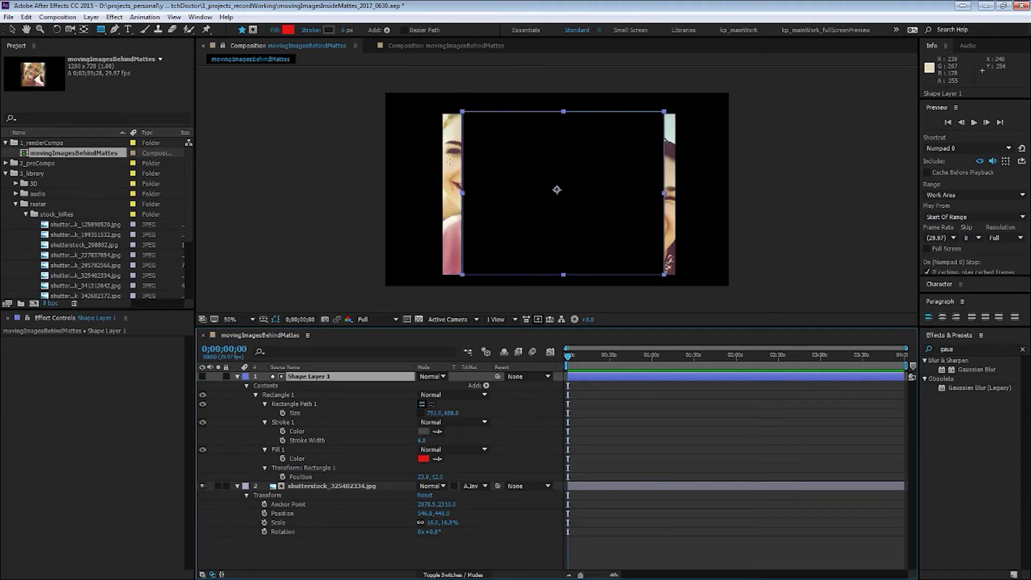
click(477, 485)
click(500, 513)
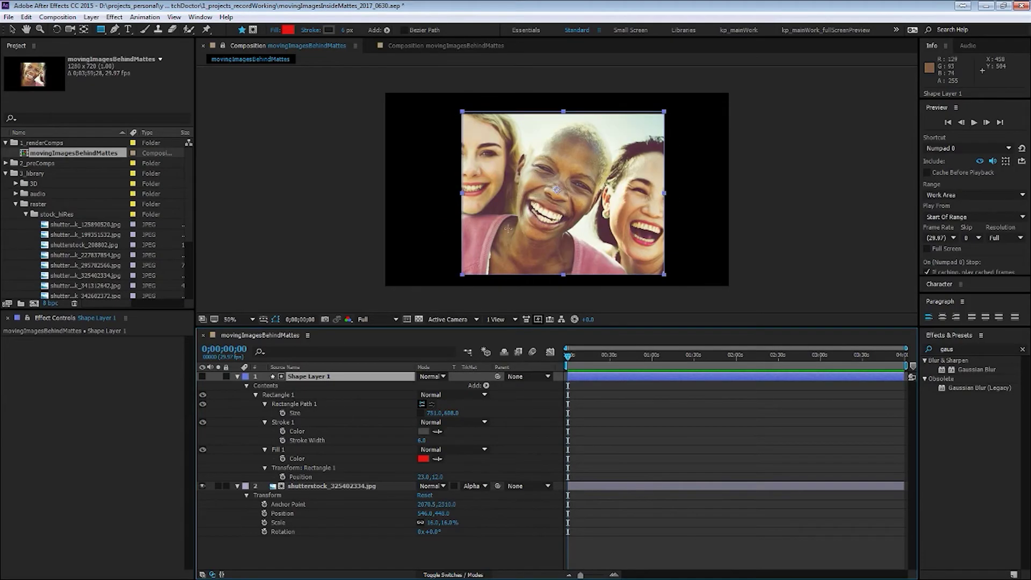
click(301, 477)
Keyframe the photo's Scale from 16% to about 24% and Rotation to about -8° by 0;00;09;17
click(264, 513)
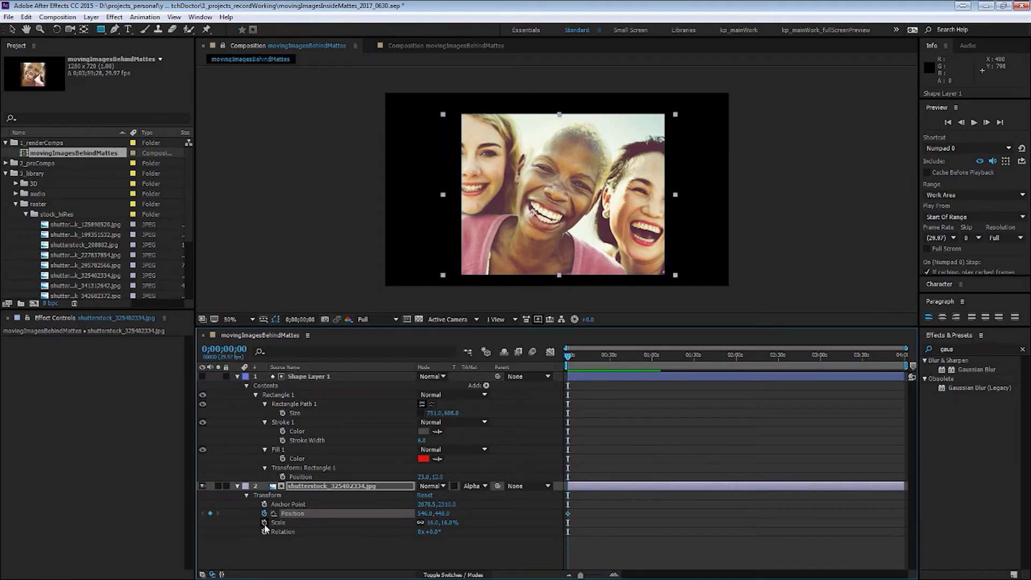
click(264, 522)
click(265, 532)
drag(586, 354, 581, 355)
mouse_move(440, 522)
mouse_down()
mouse_move(451, 522)
mouse_move(367, 520)
mouse_move(450, 516)
mouse_up()
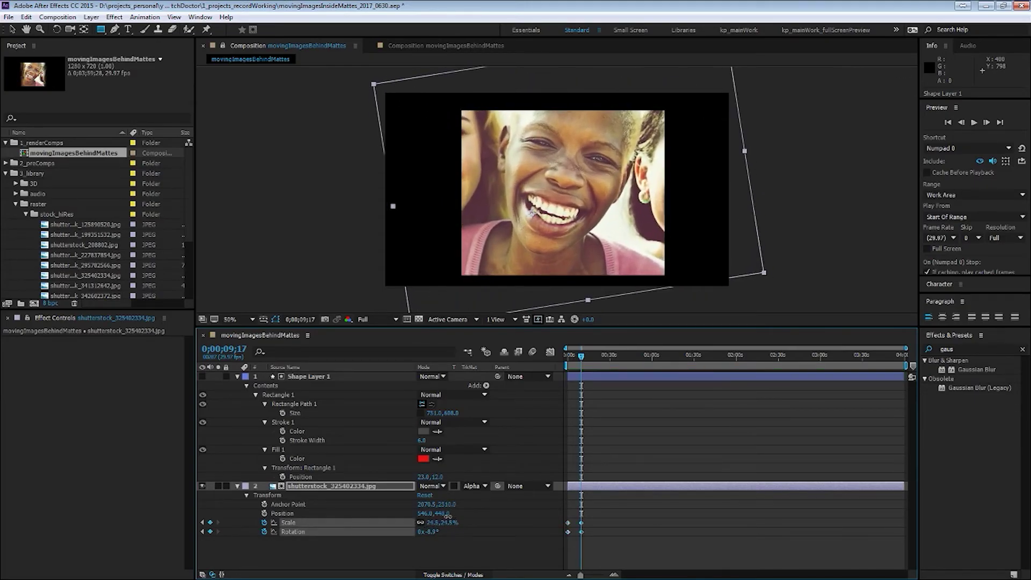
drag(581, 355, 557, 354)
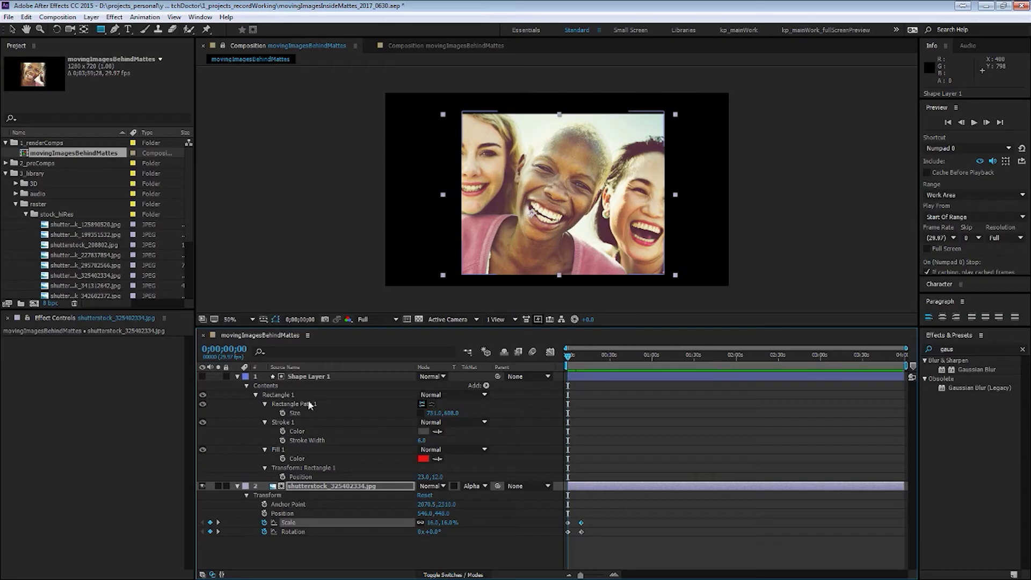
Keyframe the matte's Size from 0.0, 608.0 at 0;00 to 751.0, 608.0 at 0;00;04;29
click(282, 413)
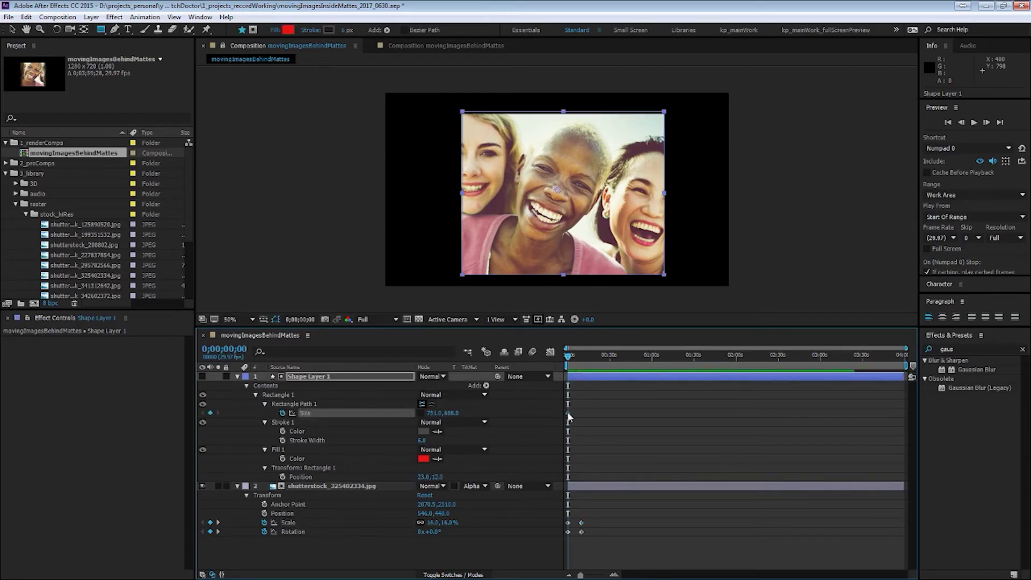
drag(570, 414, 576, 415)
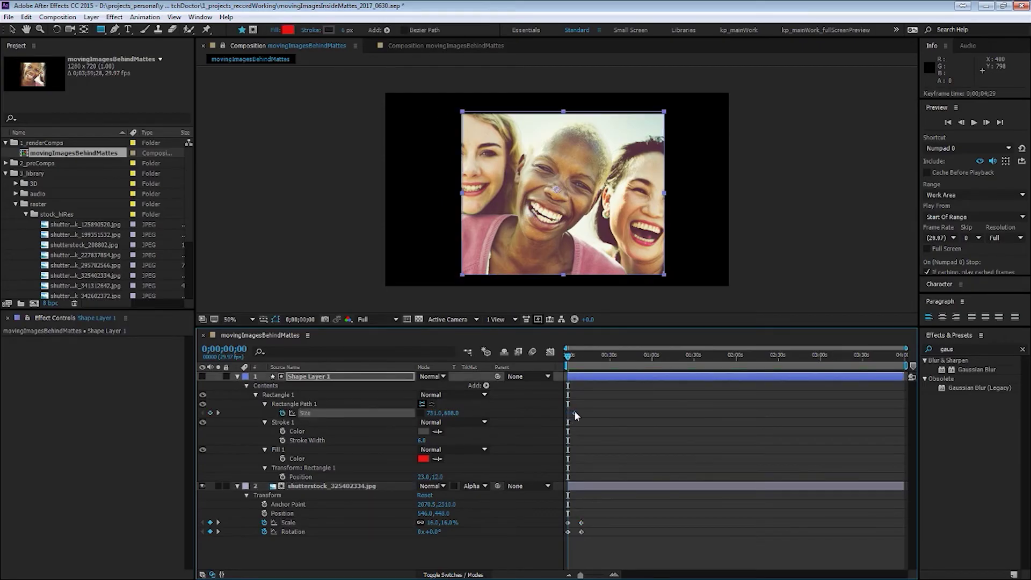
click(434, 413)
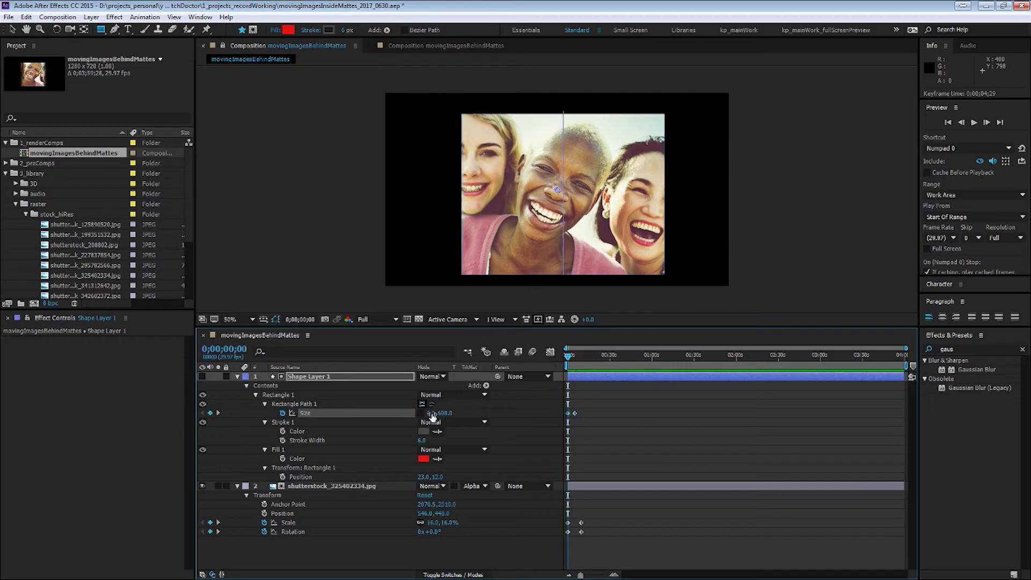
key(Return)
click(601, 415)
click(352, 469)
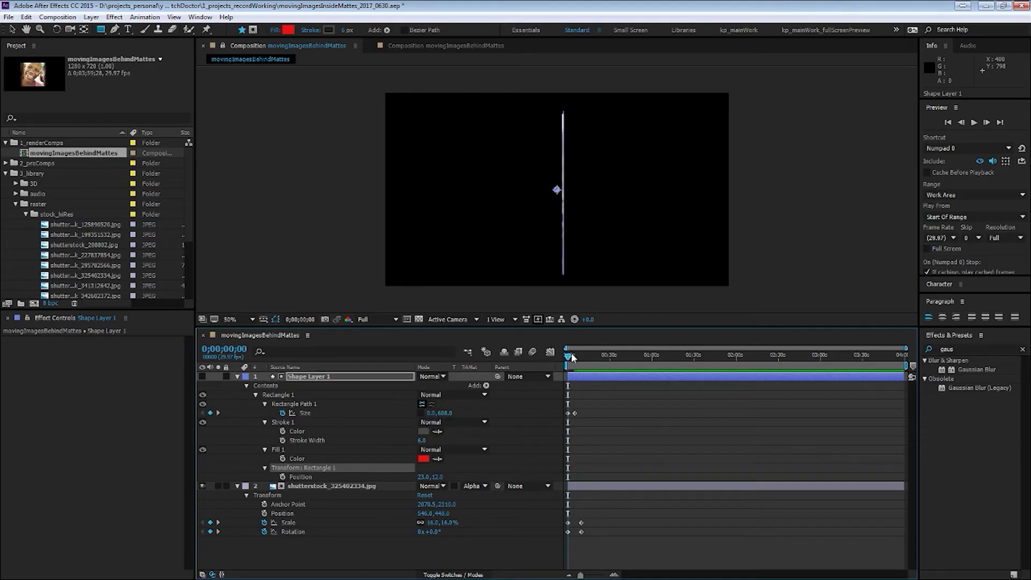
drag(571, 357, 582, 357)
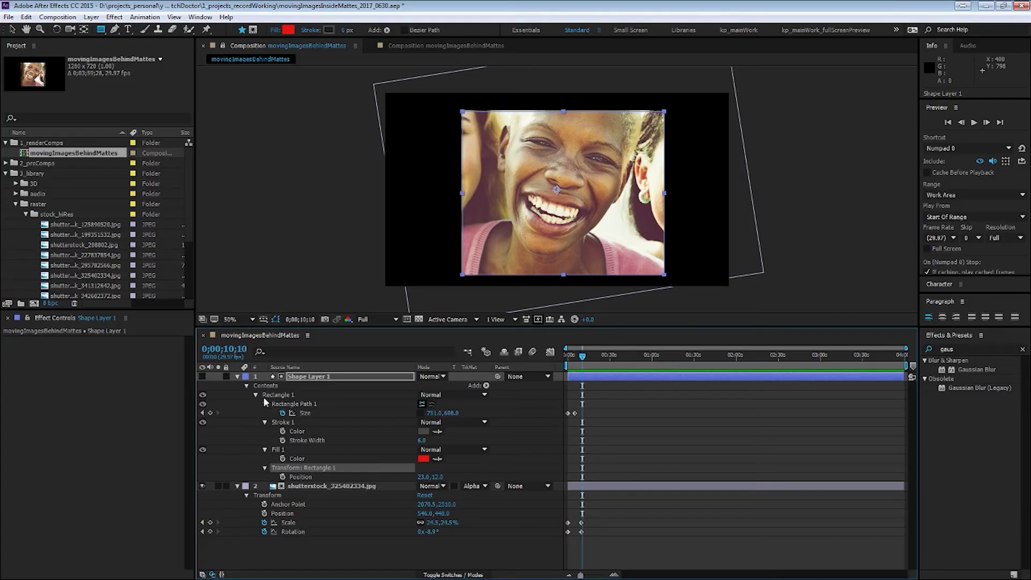
click(211, 414)
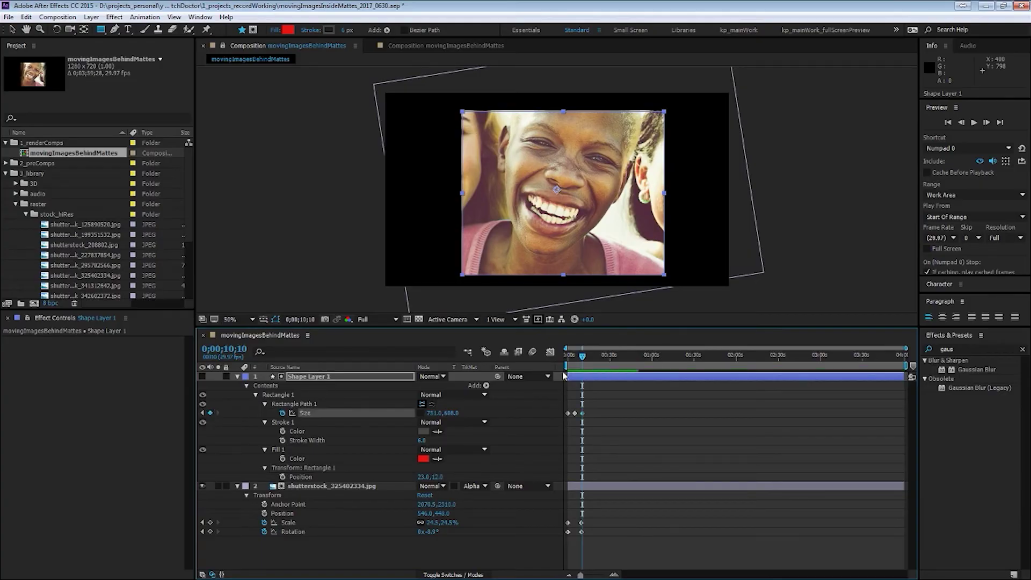
click(585, 479)
Replace the photo layer's source with shutterstock_341312642.jpg as a test
click(368, 486)
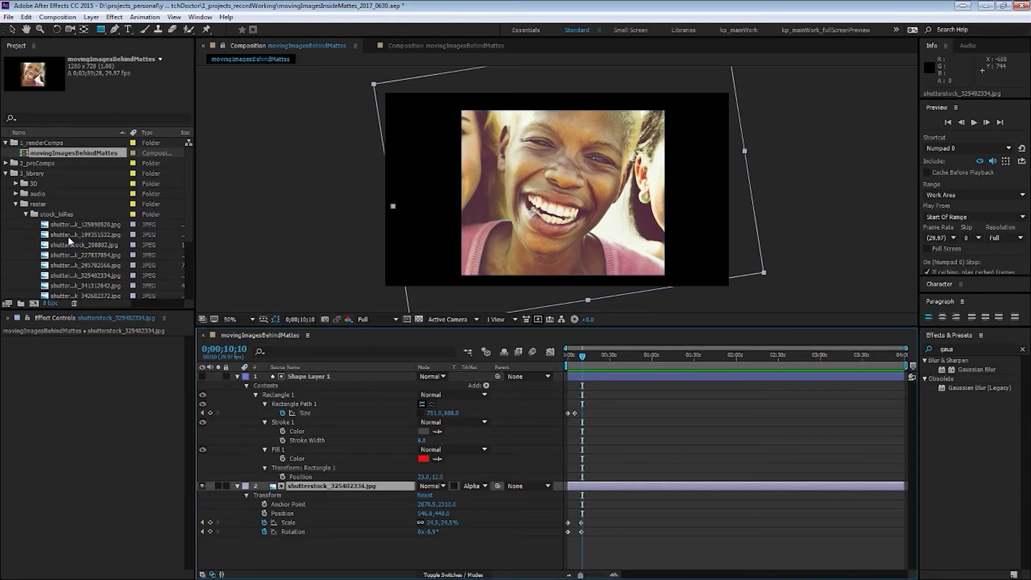
scroll(69, 242, down, 2)
click(80, 225)
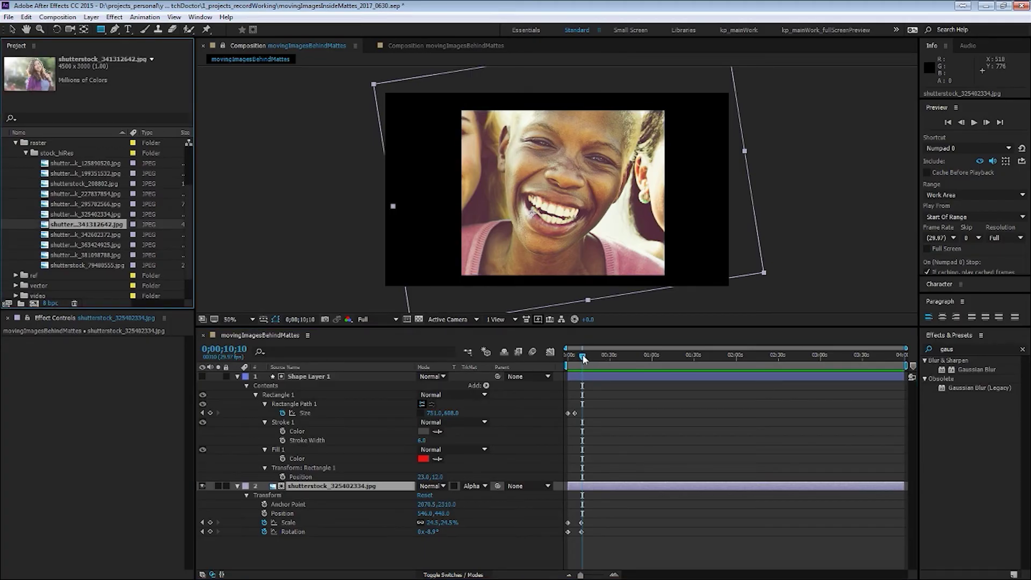
mouse_move(584, 359)
mouse_down()
mouse_move(568, 359)
mouse_move(577, 359)
mouse_up()
click(91, 221)
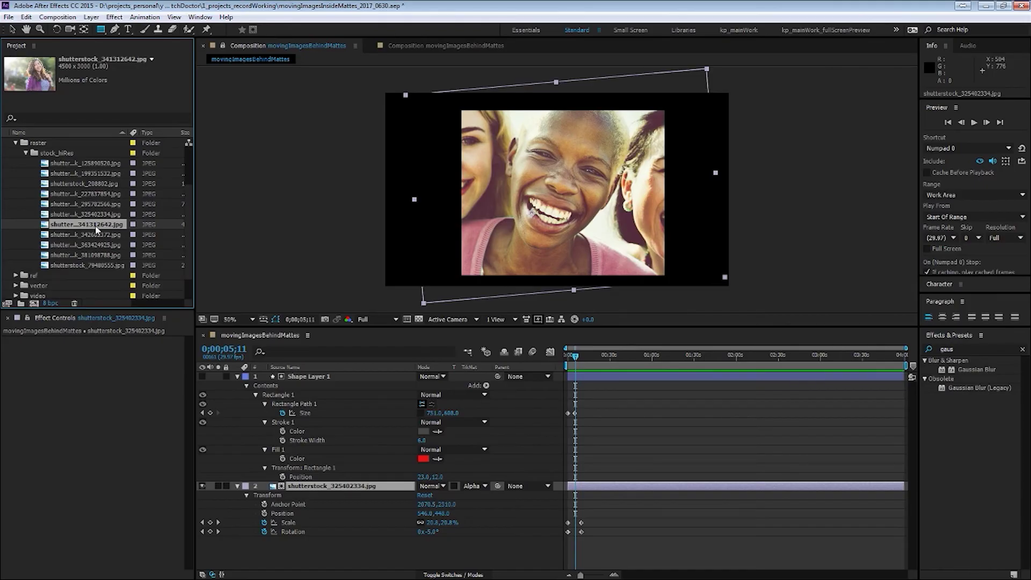
key(ctrl+alt+slash)
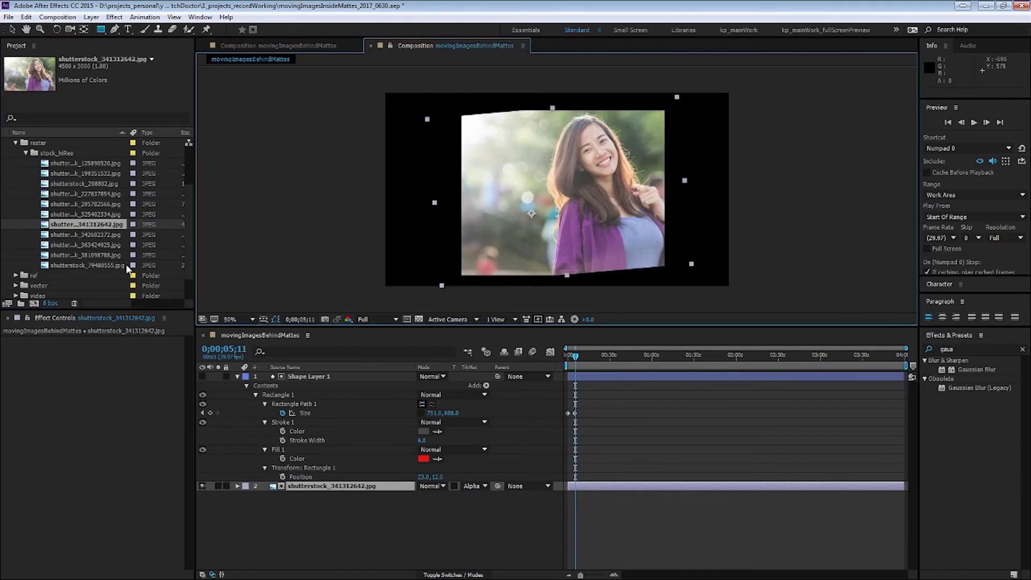
Swap the photo layer's source to shutterstock_363424925.jpg and preview the matte opening
click(76, 245)
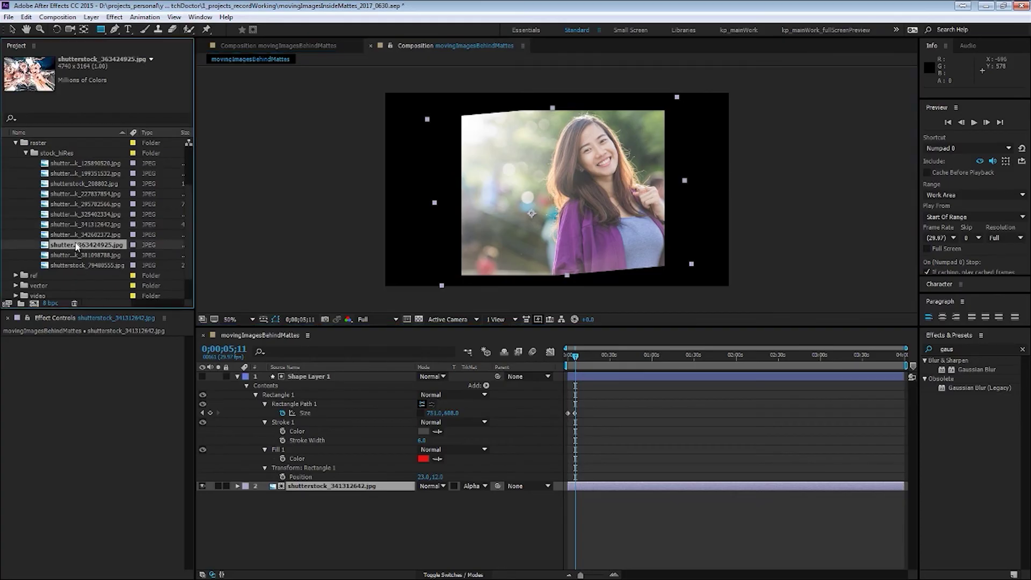
drag(77, 245, 318, 487)
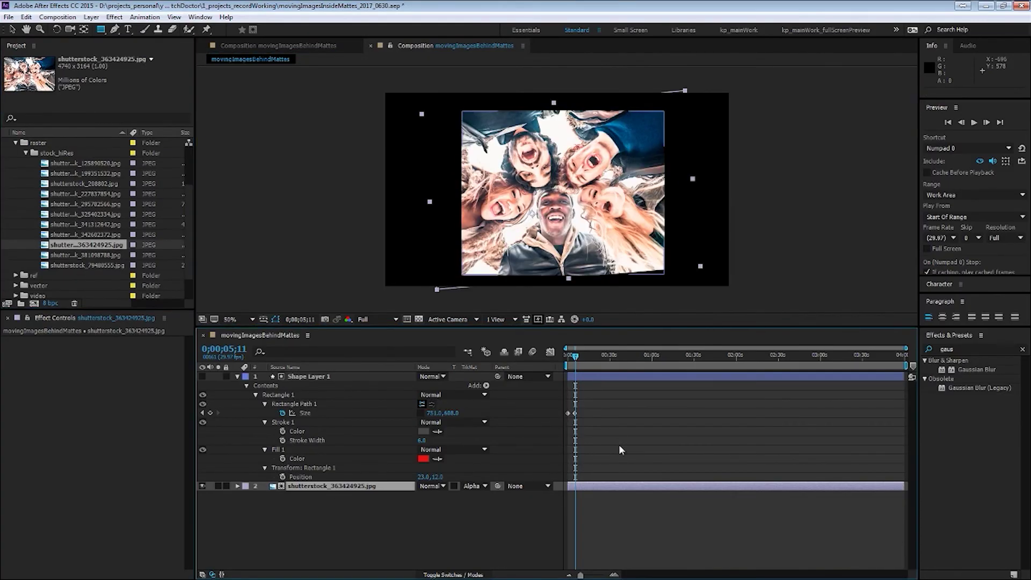
click(630, 537)
click(388, 487)
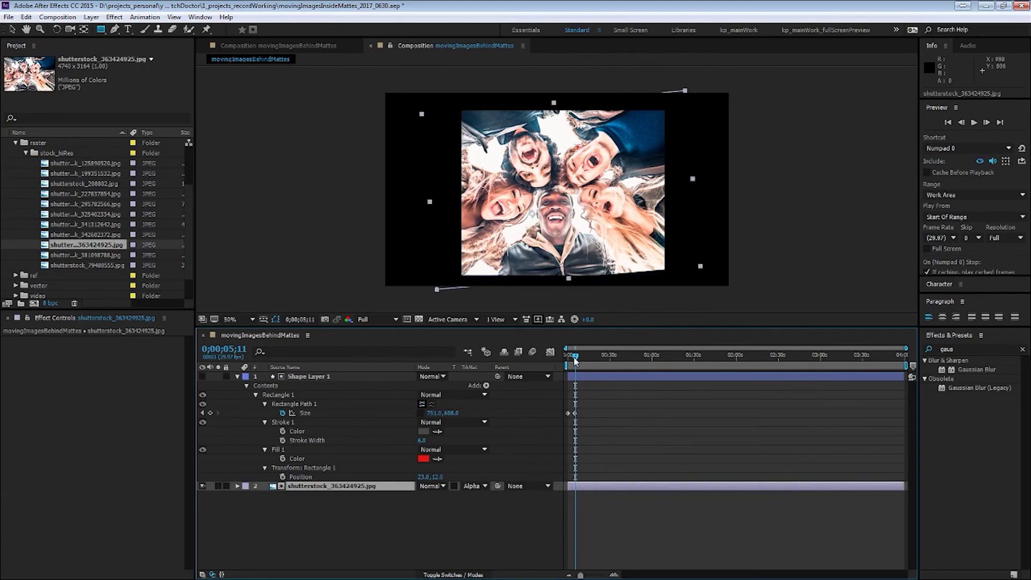
mouse_move(575, 358)
mouse_down()
mouse_move(569, 364)
mouse_move(589, 361)
mouse_move(565, 368)
mouse_move(589, 361)
mouse_up()
click(604, 508)
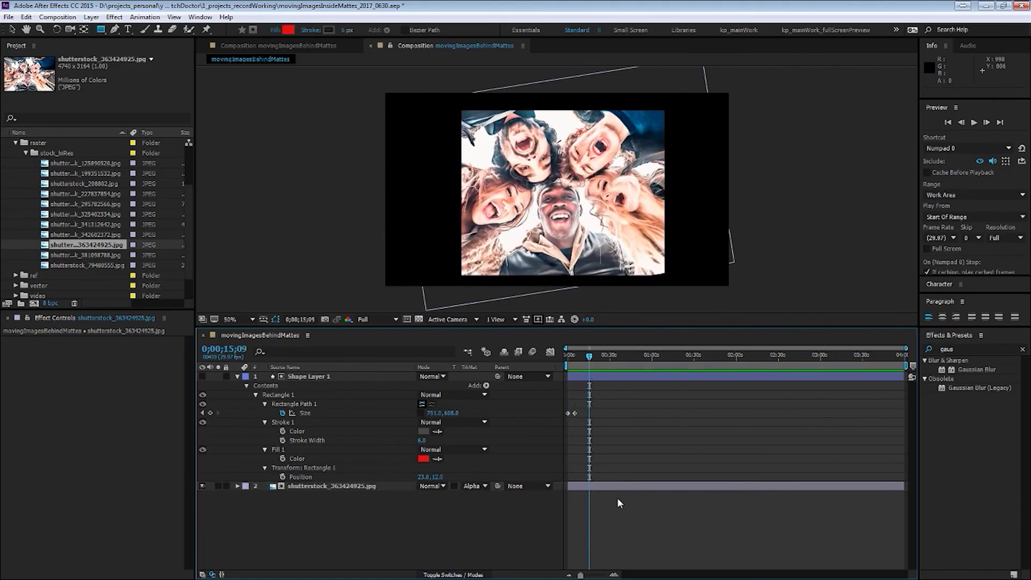
click(617, 485)
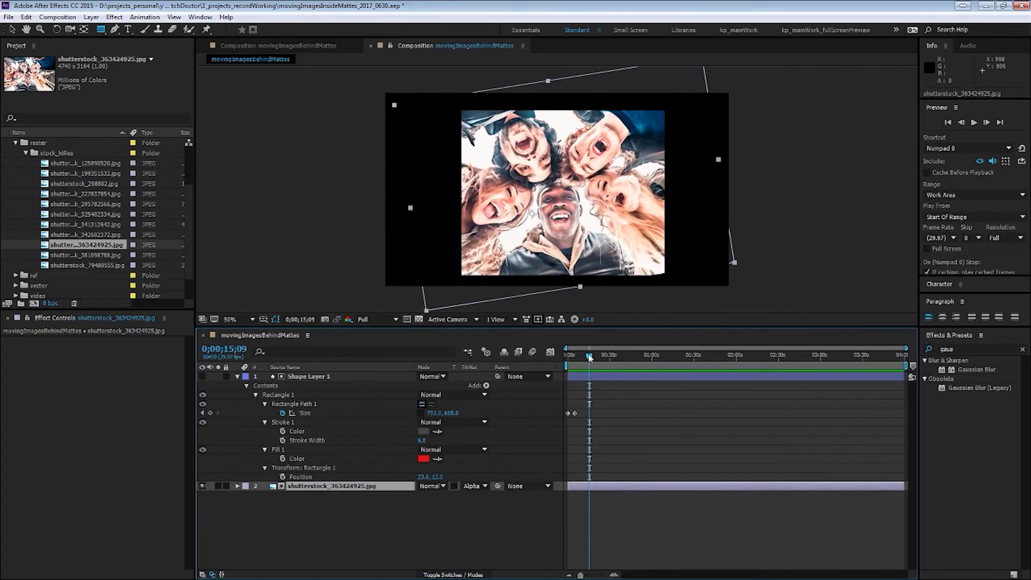